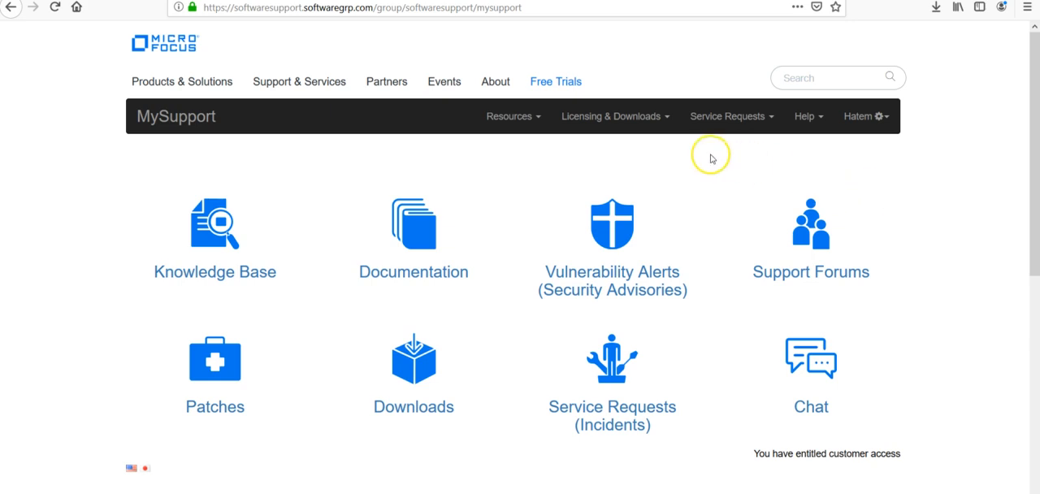
Look through the ArcSight software downloads in MySupport for the SmartConnector framework installer files.
left_click(611, 118)
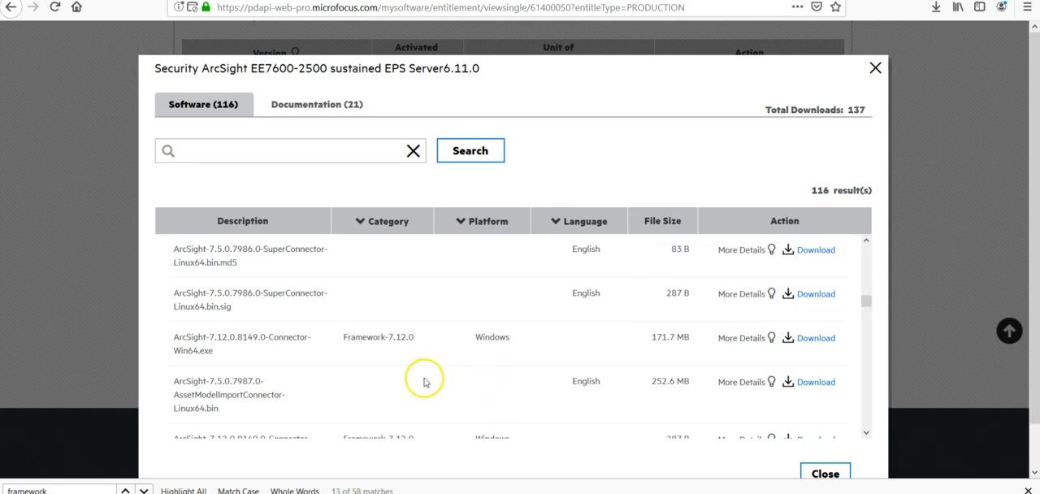
left_click_drag(868, 301, 873, 280)
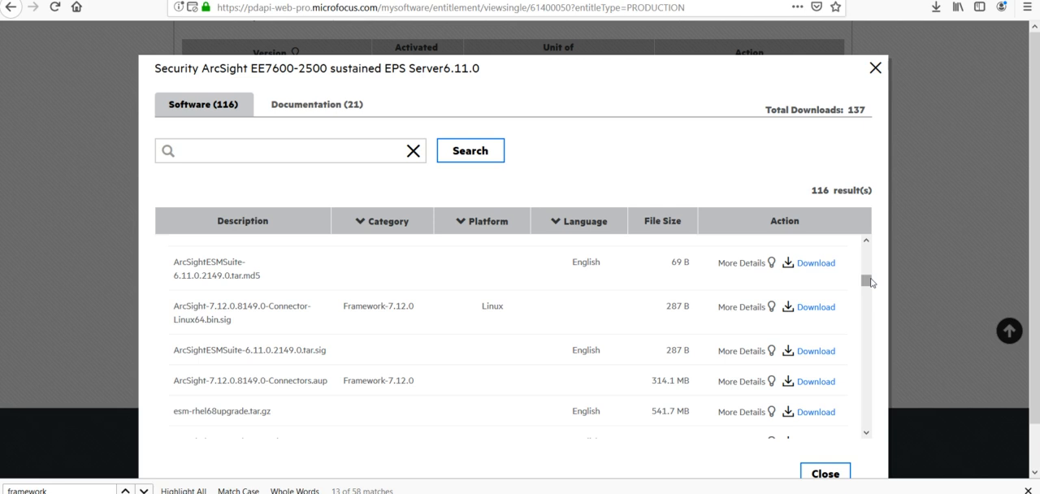
left_click(866, 242)
left_click(867, 242)
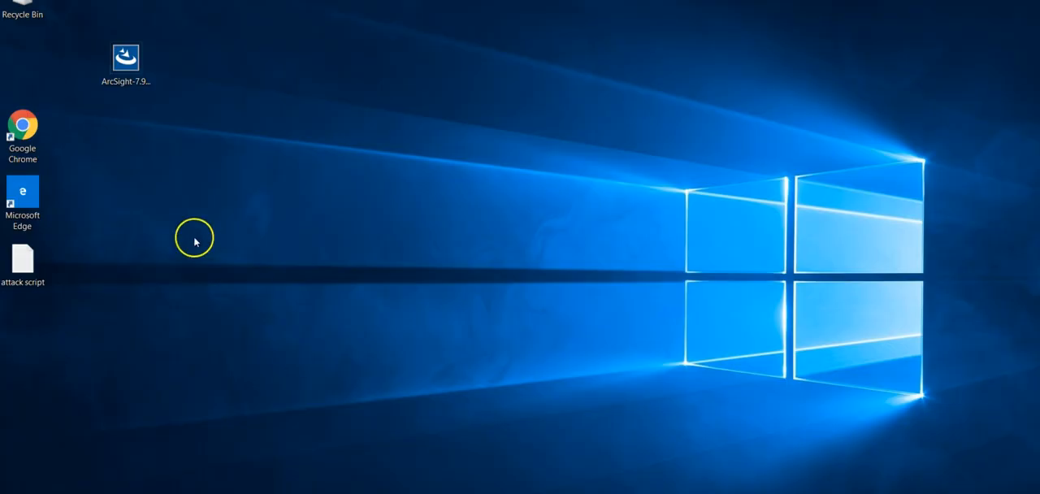
Run the ArcSight-7.9.0.8084.0-Connector-Win64 installer as administrator, accept the unsupported platform notice and proceed past the introduction.
left_click(126, 85)
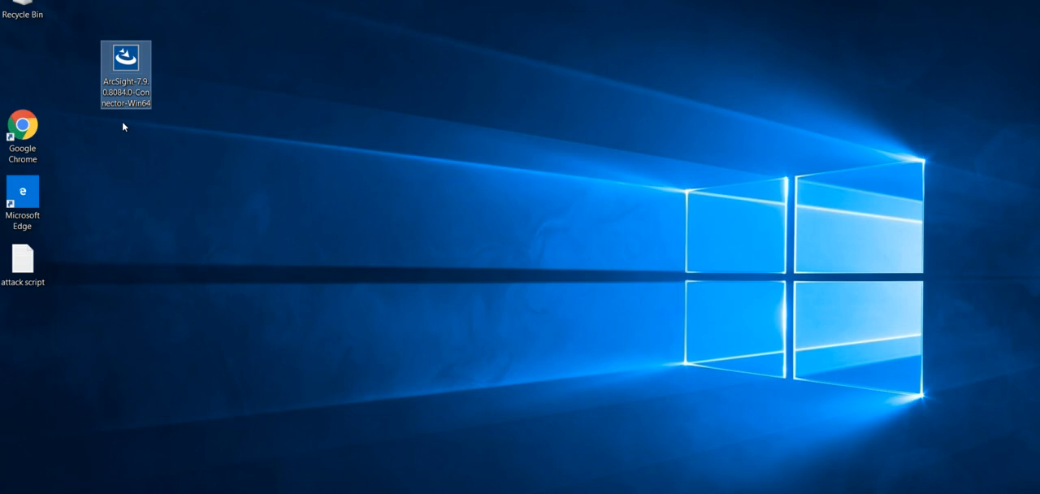
right_click(122, 88)
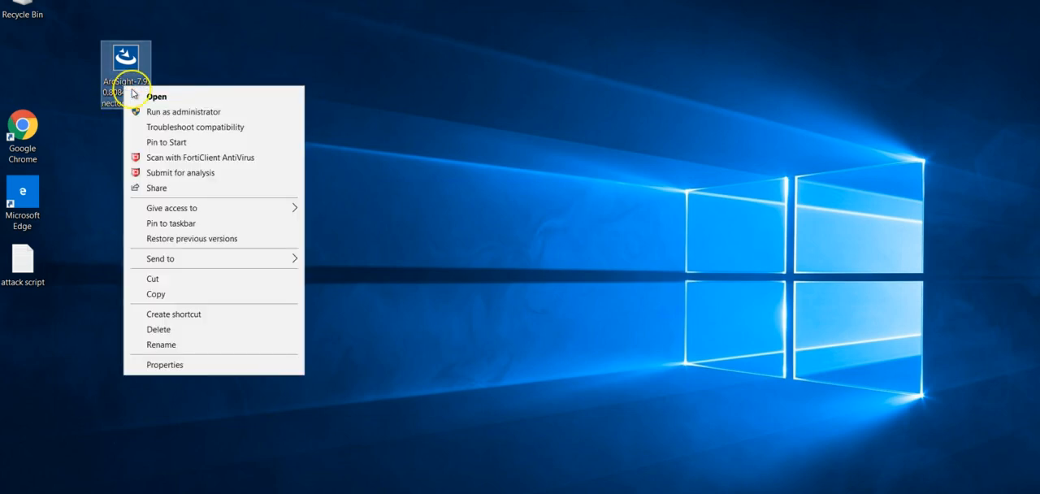
left_click(175, 116)
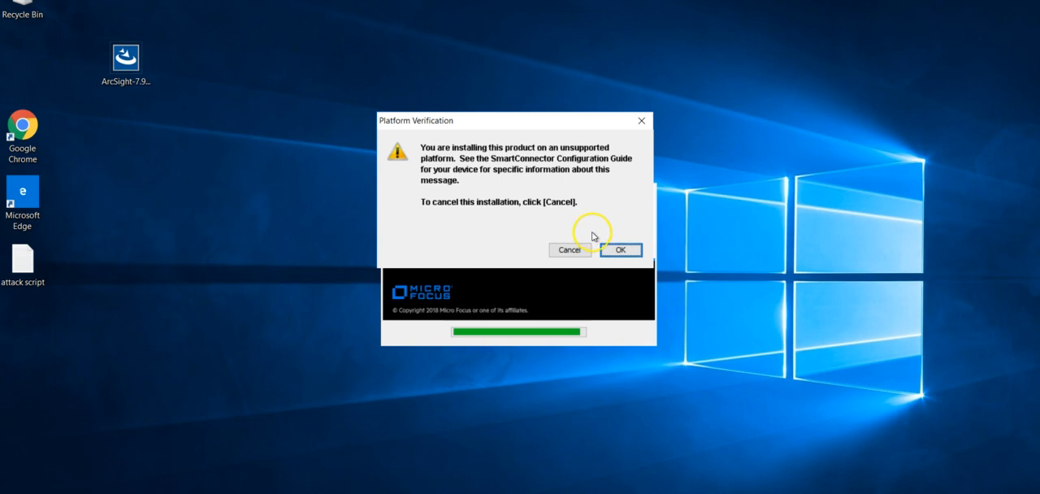
left_click(609, 249)
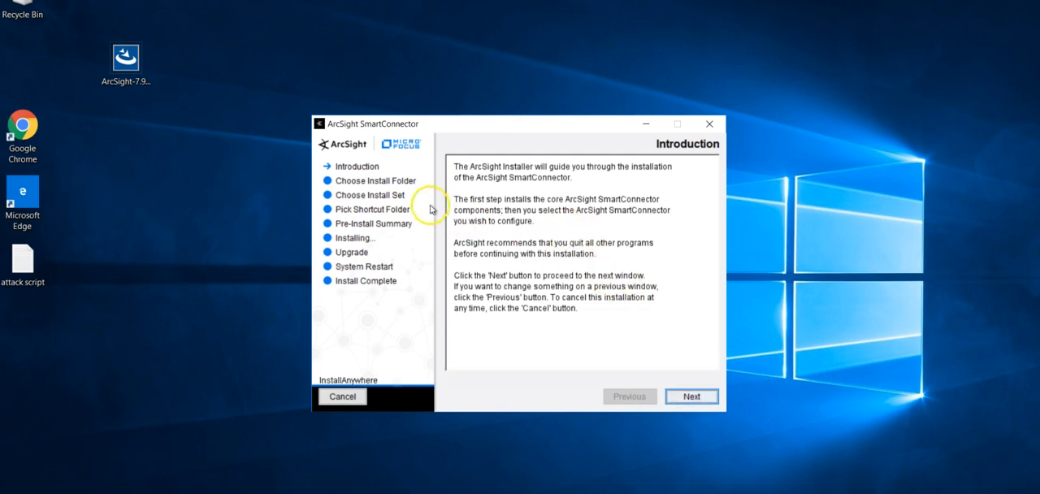
left_click(691, 399)
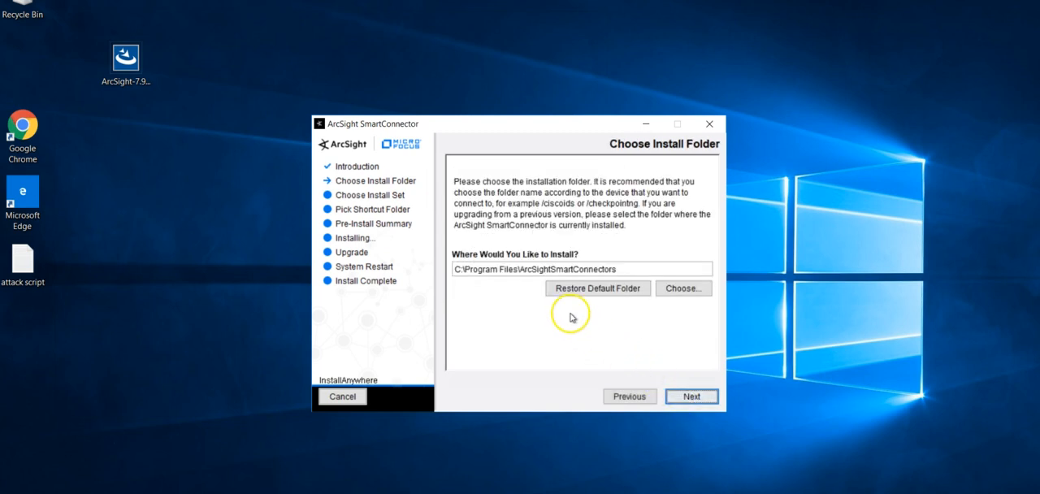
Append the subfolder \Syslog Connector to the default SmartConnector installation path.
left_click_drag(520, 271, 465, 269)
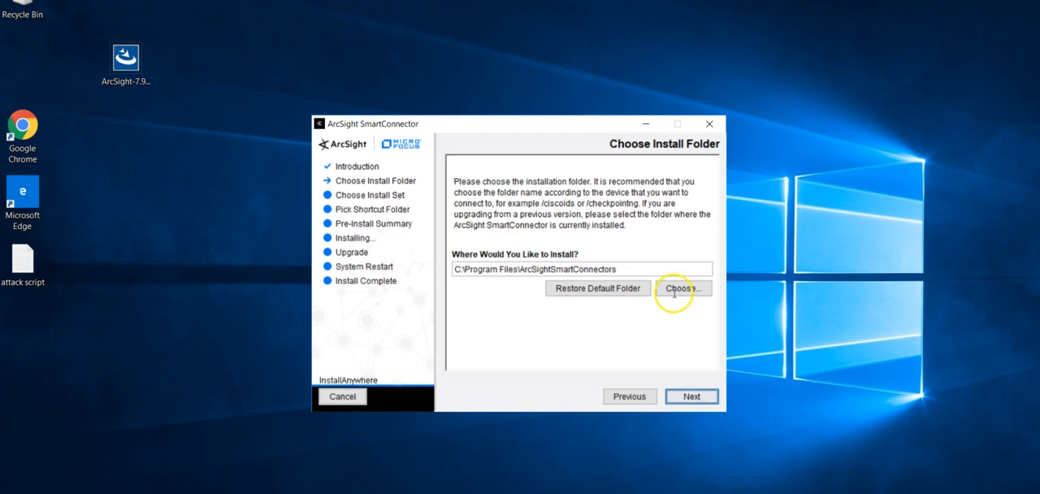
double_click(520, 261)
left_click(520, 261)
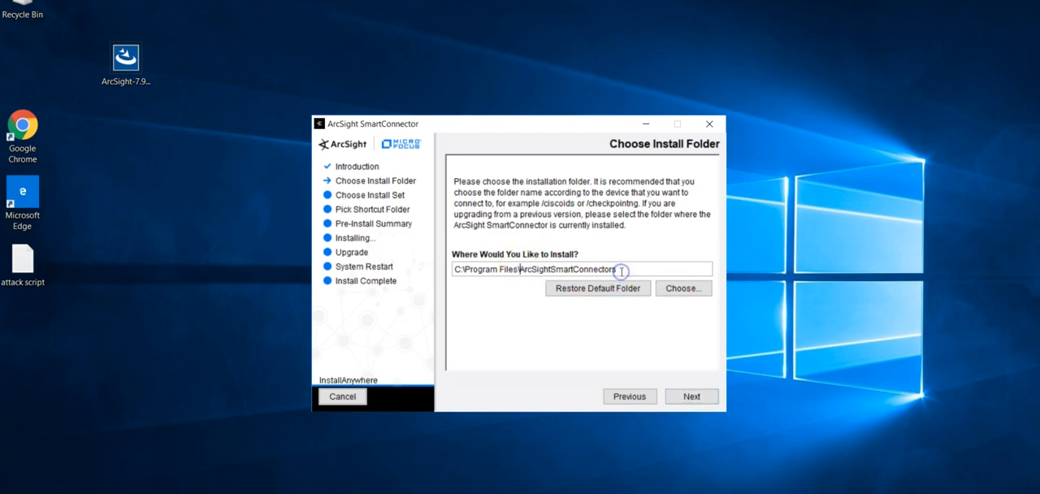
triple_click(621, 269)
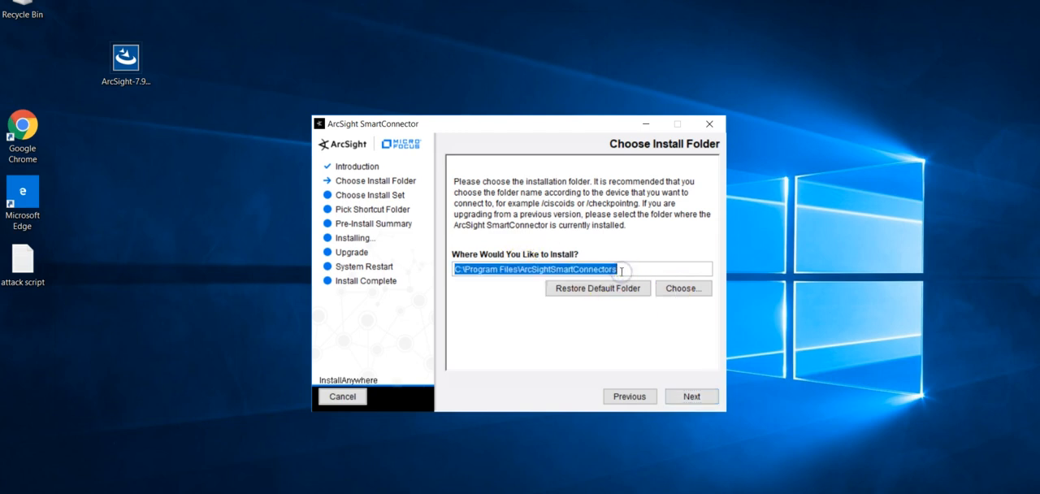
left_click(622, 272)
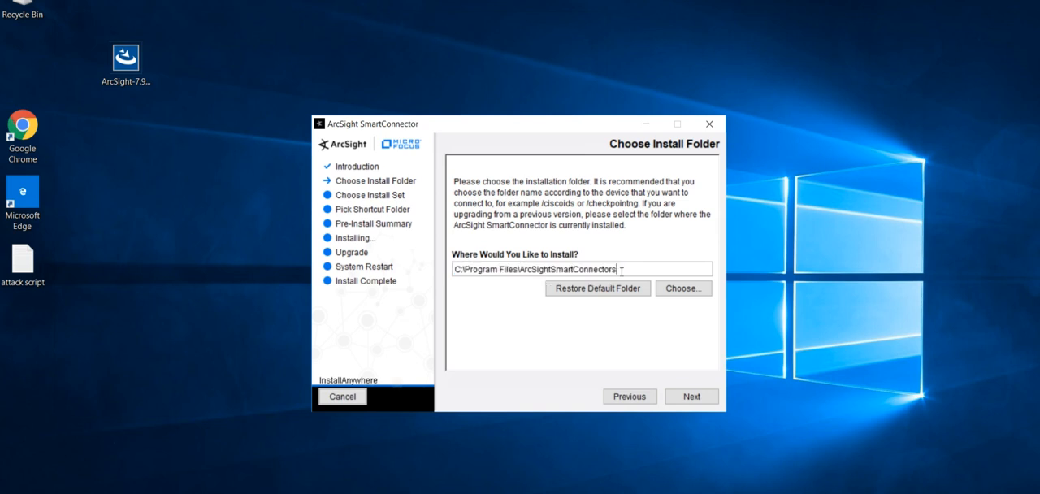
type("\\Sys")
type("log Connector")
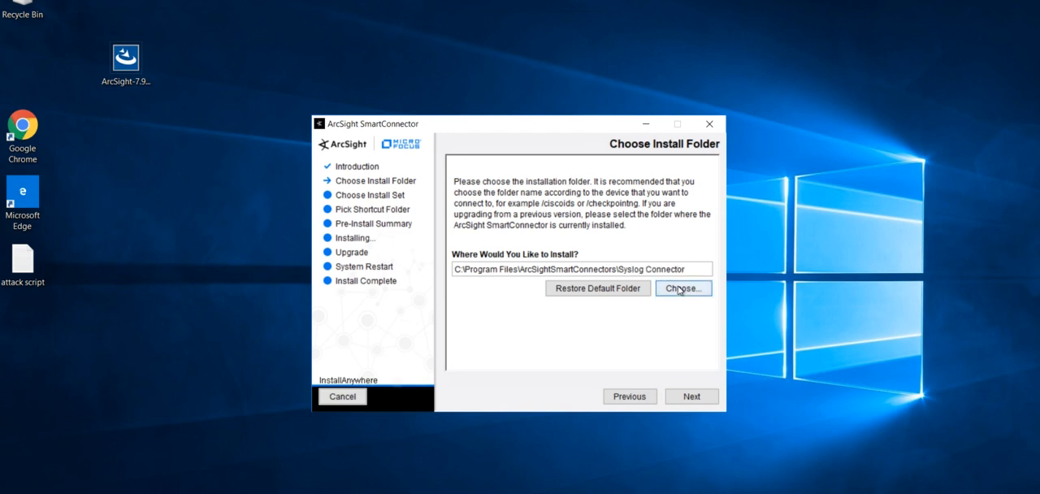
Remove the Program Files part so the install folder reads C:\ArcSightSmartConnectors\Syslog Connector, and submit it.
left_click(518, 270)
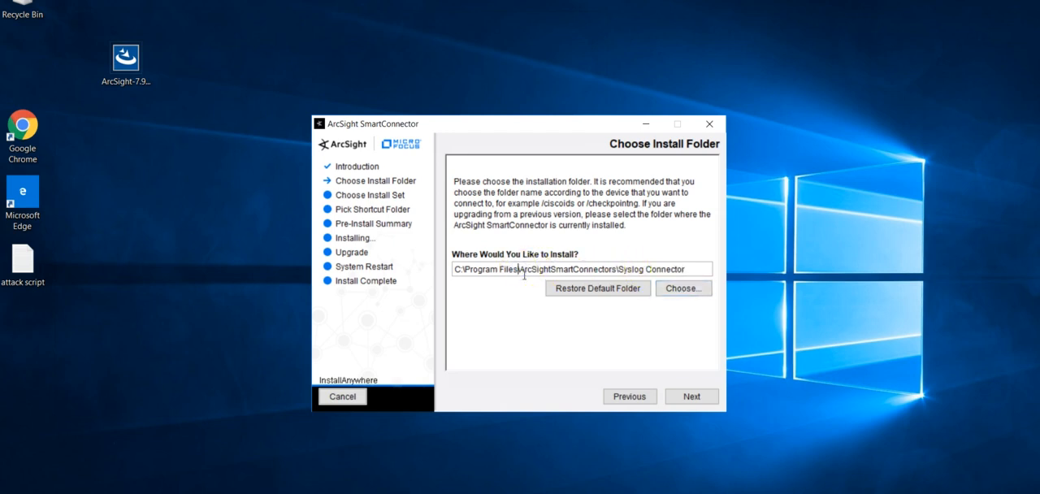
key("BackSpace")
key("BackSpace")
key("BackSpace")
key("BackSpace")
key("BackSpace")
key("BackSpace")
key("BackSpace")
key("BackSpace")
key("BackSpace")
key("BackSpace")
key("BackSpace")
key("BackSpace")
key("BackSpace")
key("BackSpace")
key("BackSpace")
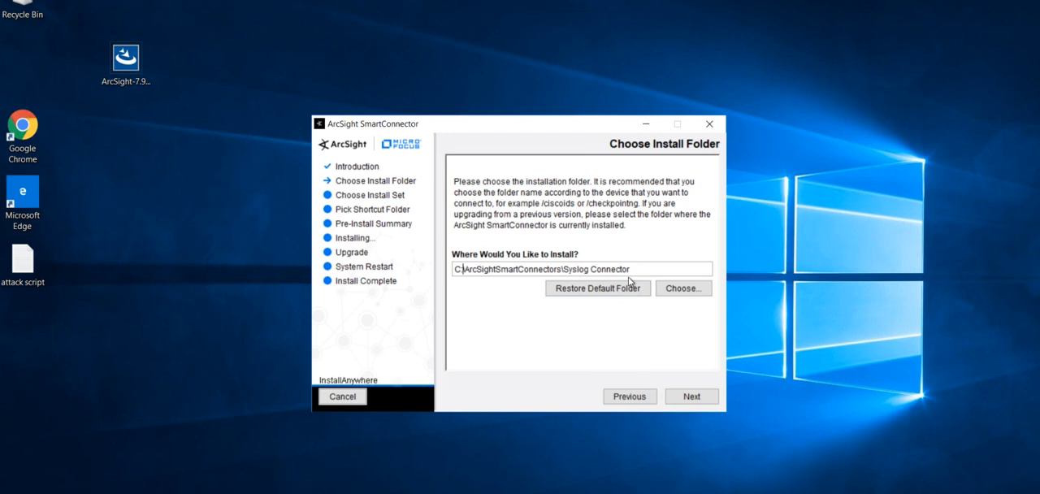
left_click(686, 392)
left_click(693, 398)
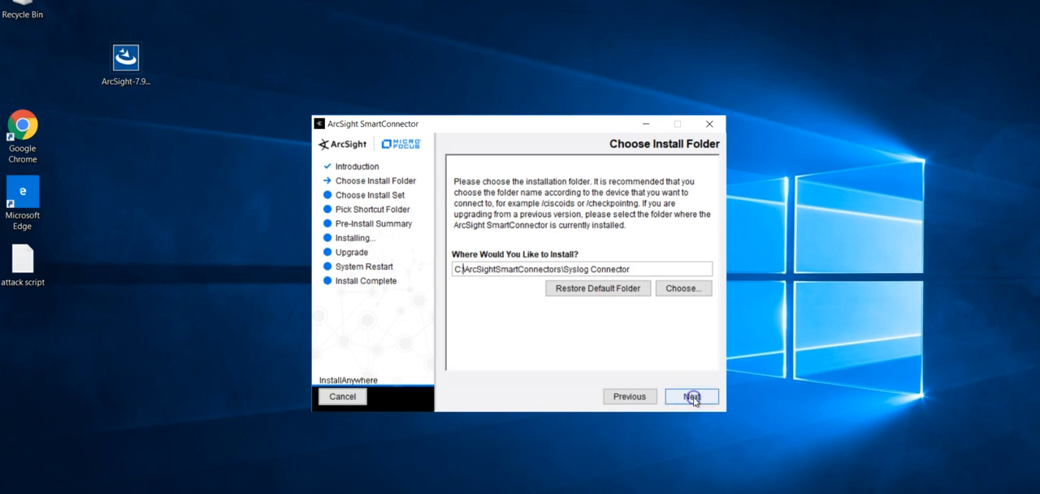
left_click(654, 333)
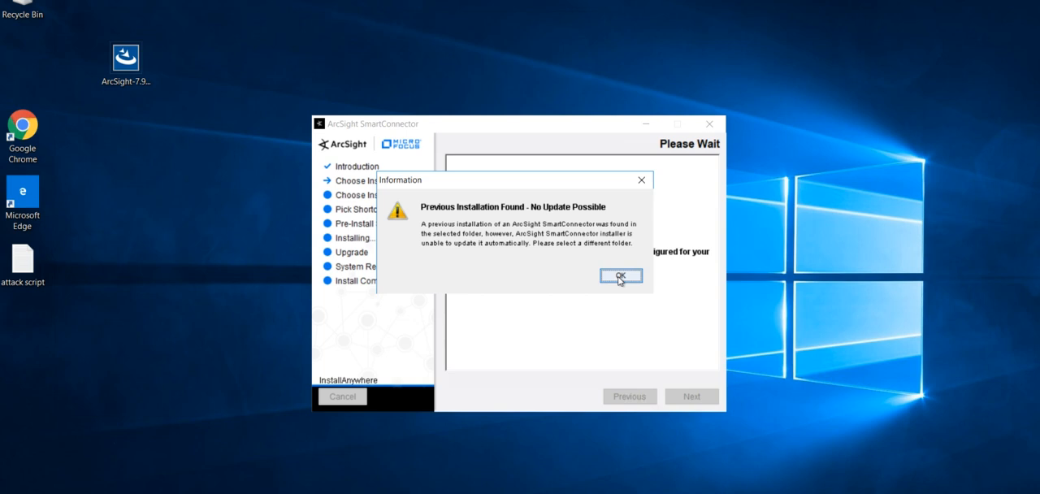
Dismiss the previous installation notice, change the install folder to C:\ArcSightSmartConnectors\Syslog Connector2 and continue.
left_click(620, 277)
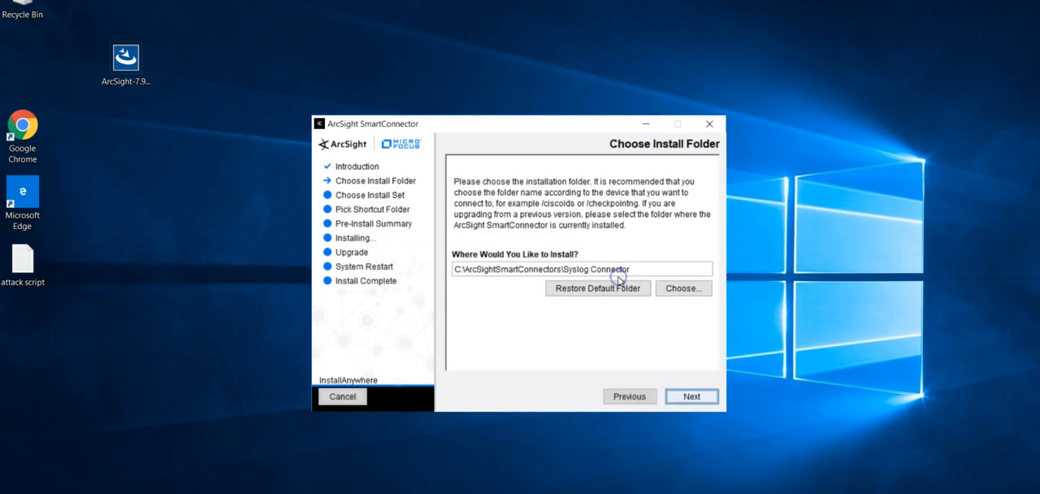
left_click(668, 272)
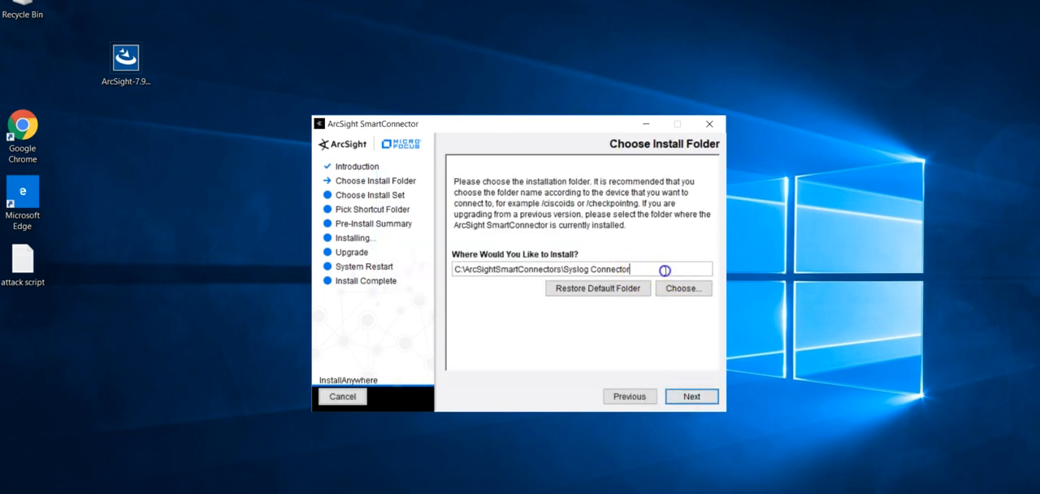
type("2")
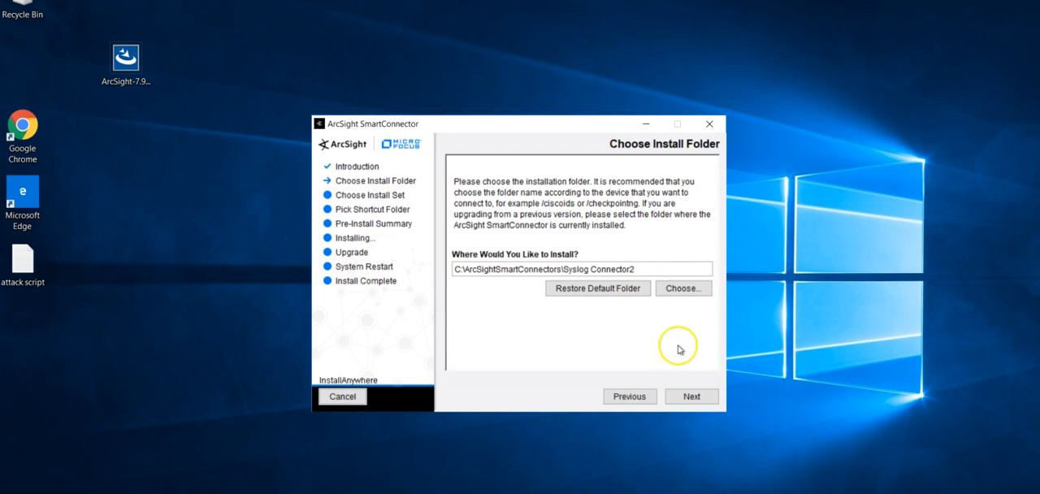
left_click(687, 397)
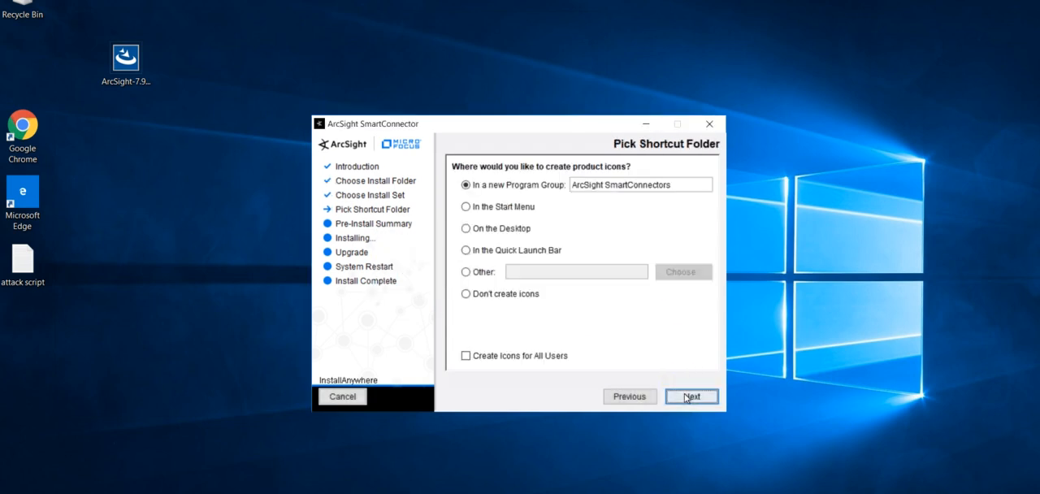
Choose not to create product icons and start the installation from the pre-install summary.
left_click(499, 295)
left_click(533, 301)
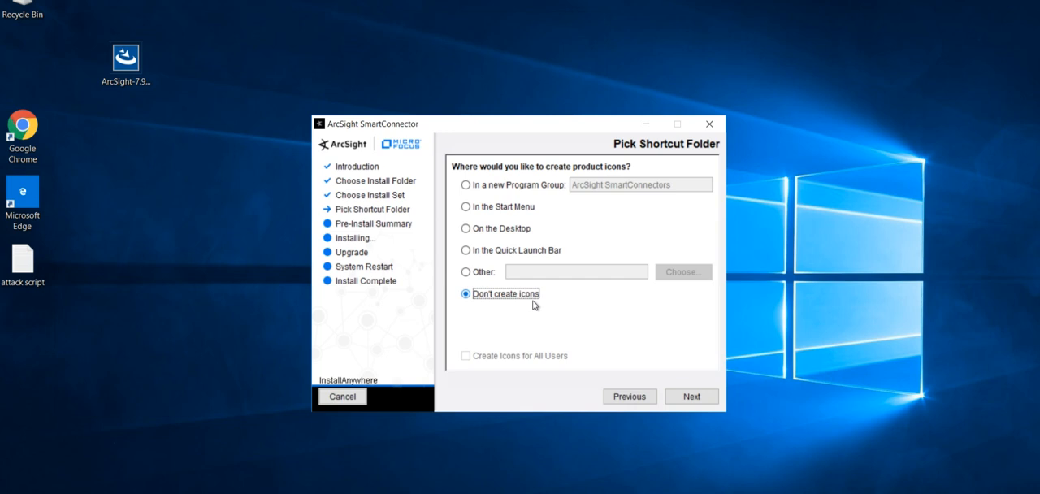
left_click(693, 401)
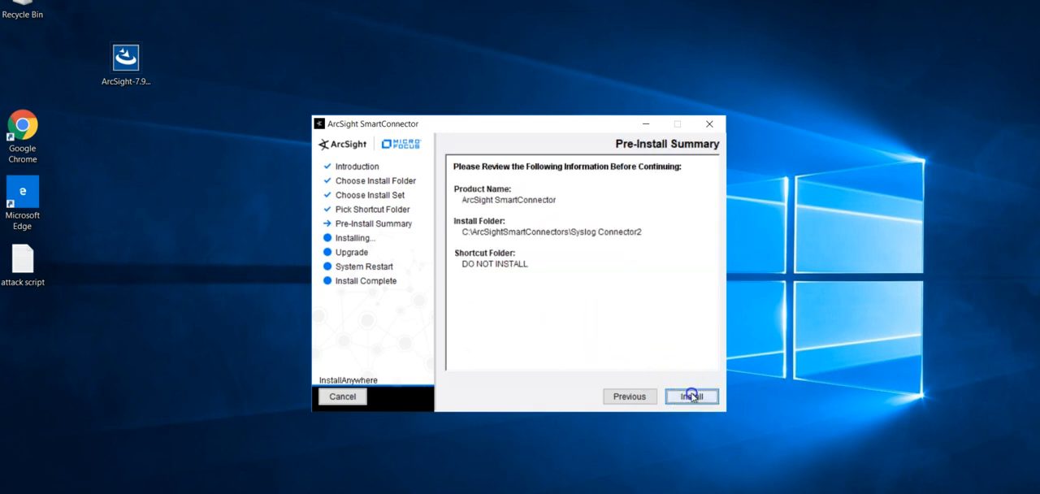
left_click(670, 398)
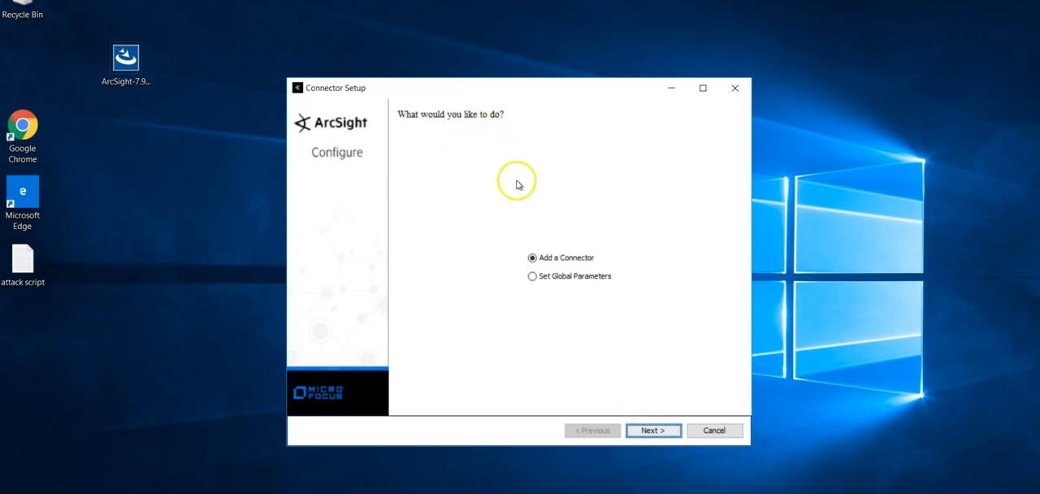
Choose Set Global Parameters in the connector setup and open its settings page for review.
left_click(576, 280)
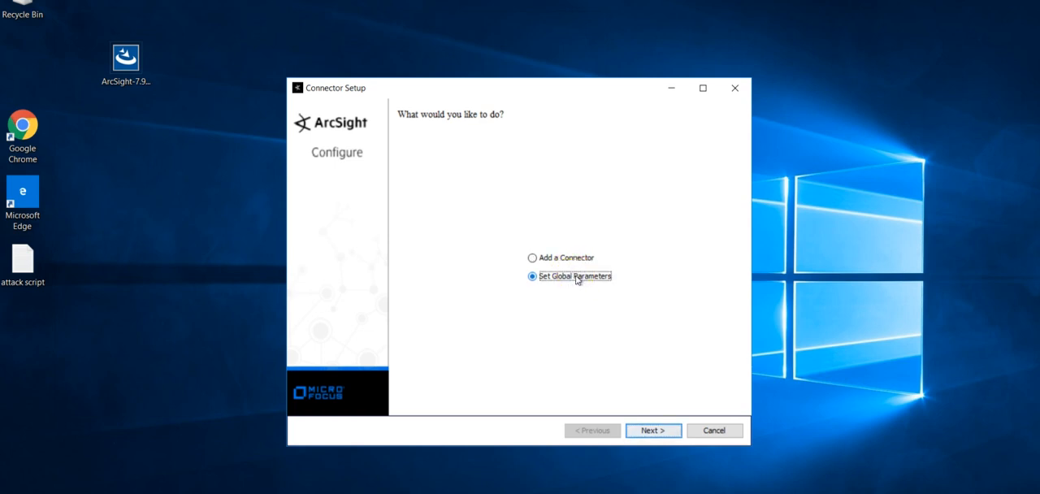
left_click(647, 431)
left_click(648, 433)
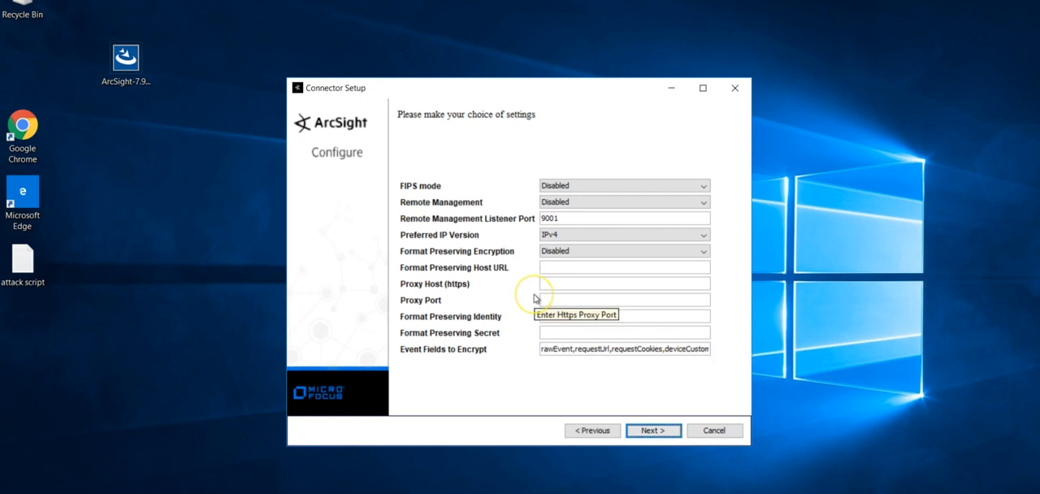
Try Format Preserving Encryption as Enabled and set it back to Disabled in the global parameters.
left_click(584, 252)
left_click(571, 264)
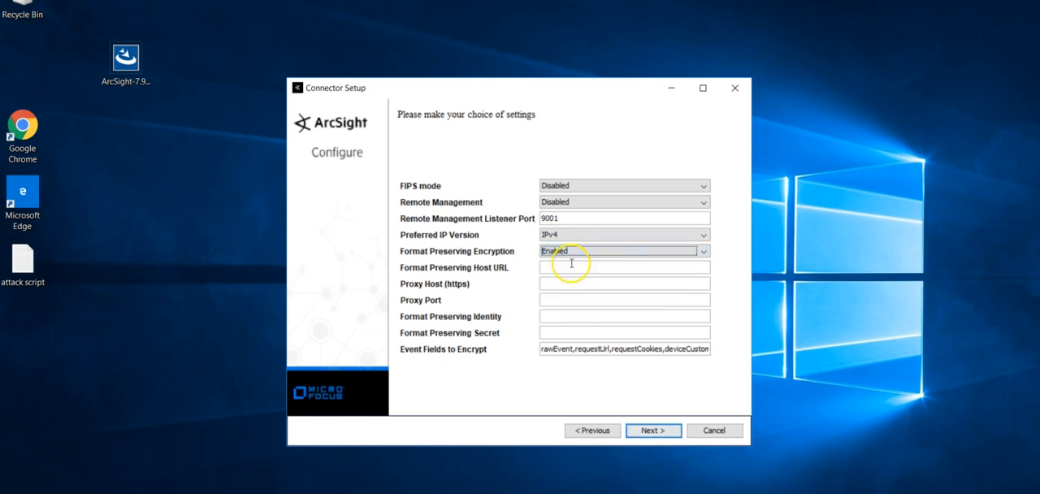
left_click(570, 255)
left_click(560, 265)
left_click(571, 254)
left_click(569, 273)
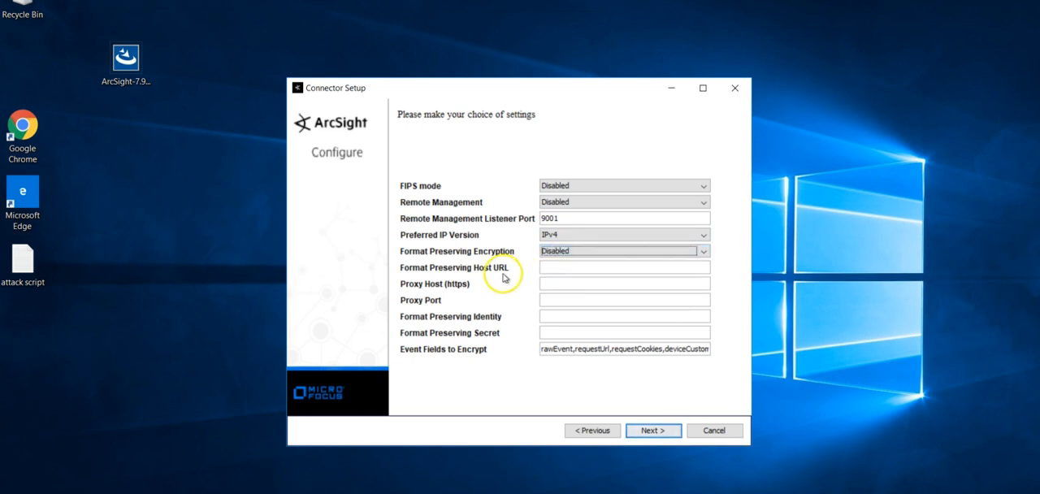
left_click(556, 269)
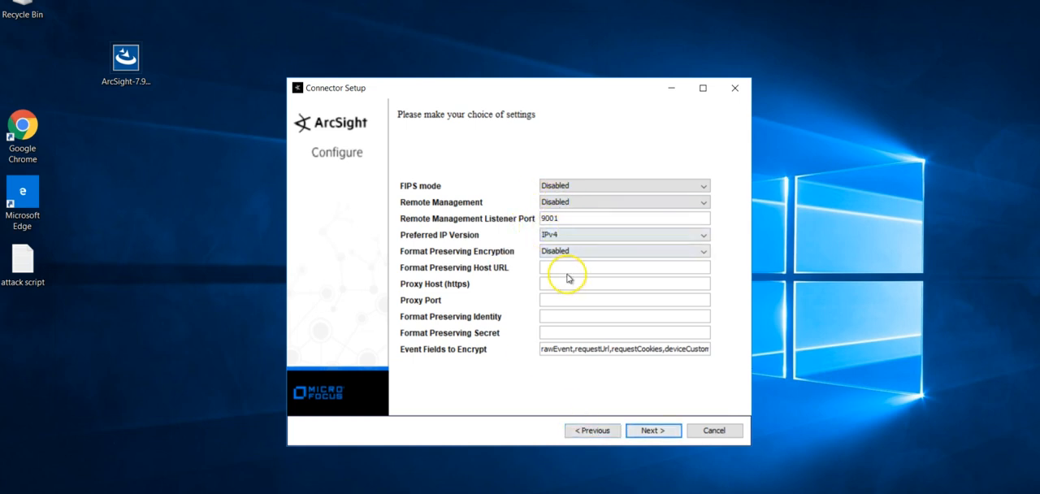
Return to the setup choice, select Add a Connector and proceed to the connector type selection.
left_click(582, 432)
left_click(563, 258)
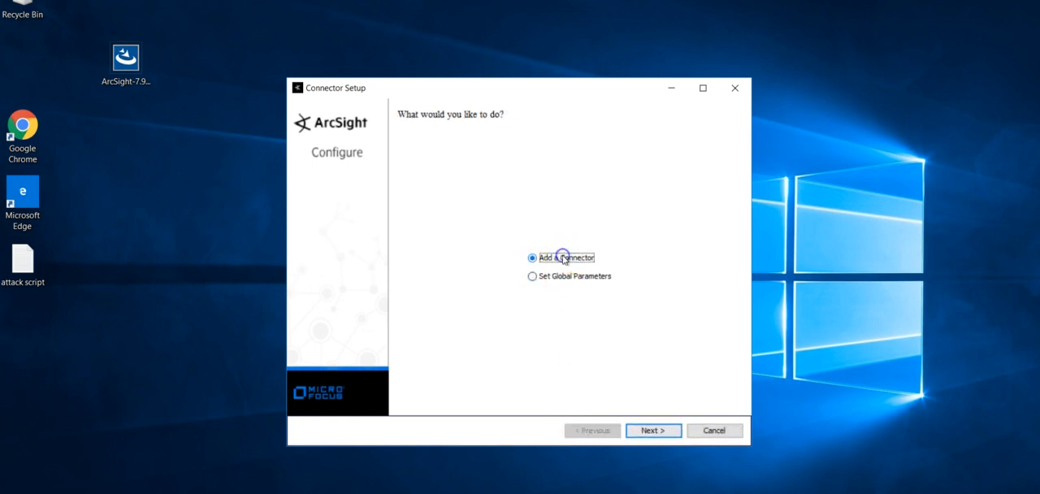
left_click(654, 433)
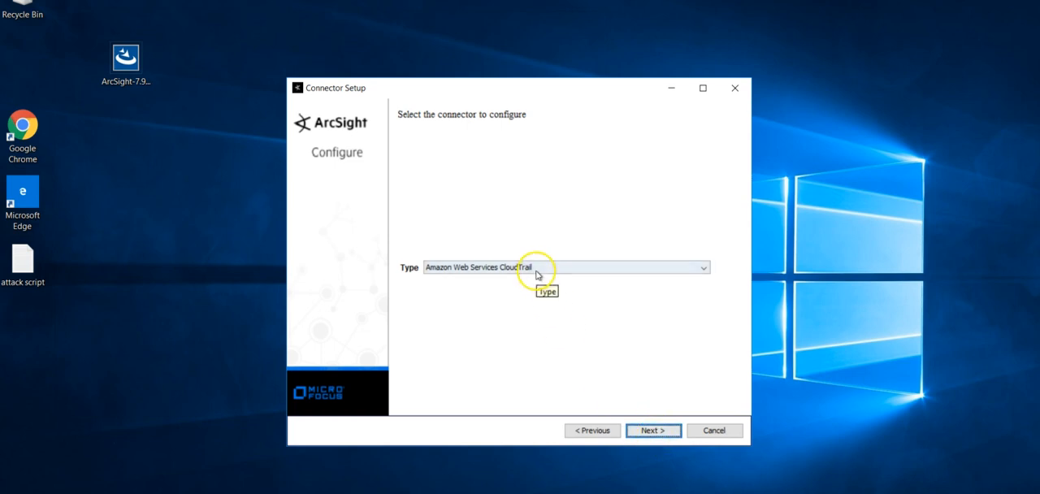
Examine the list of available connector types, including the ArcSight FlexConnector entries, and close it without choosing one.
left_click(536, 275)
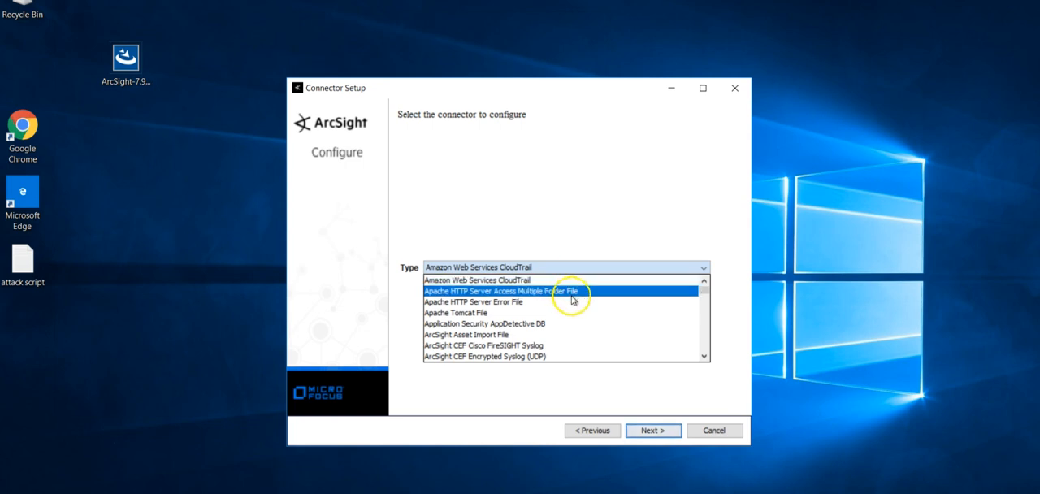
mouse_move(701, 285)
left_mouse_down()
mouse_move(689, 369)
mouse_move(704, 269)
left_mouse_up()
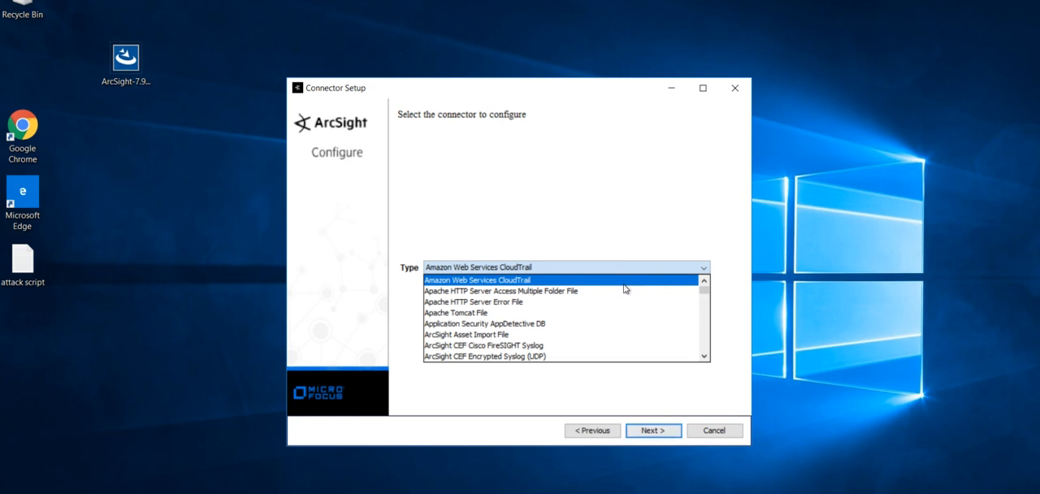
mouse_move(704, 287)
left_mouse_down()
mouse_move(706, 358)
mouse_move(706, 271)
left_mouse_up()
left_click(704, 334)
left_click(705, 335)
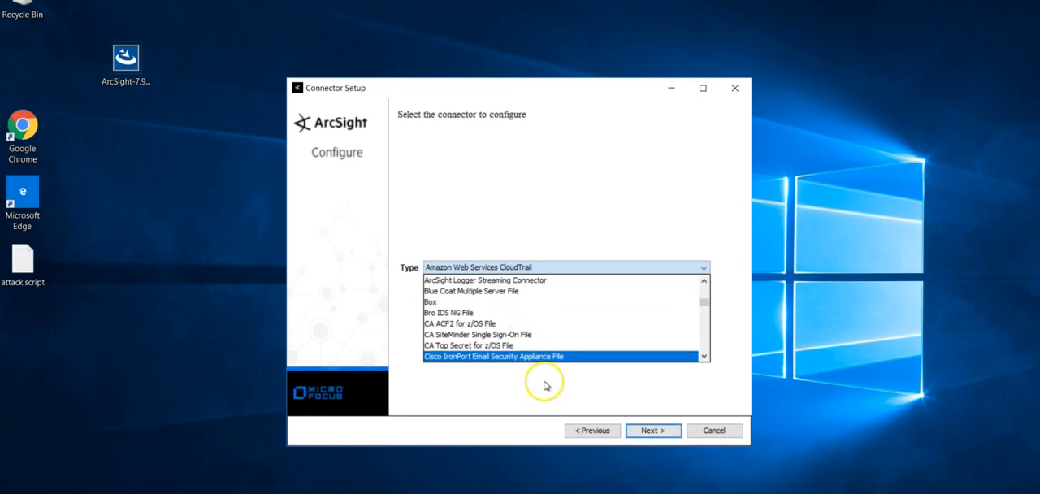
left_click(702, 288)
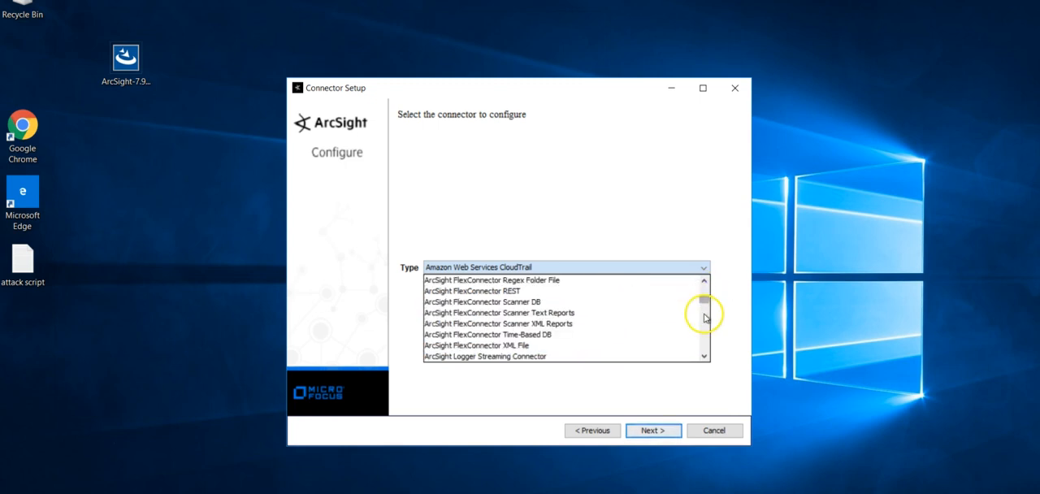
left_click(704, 317)
left_click(705, 289)
left_click(705, 286)
left_click(688, 243)
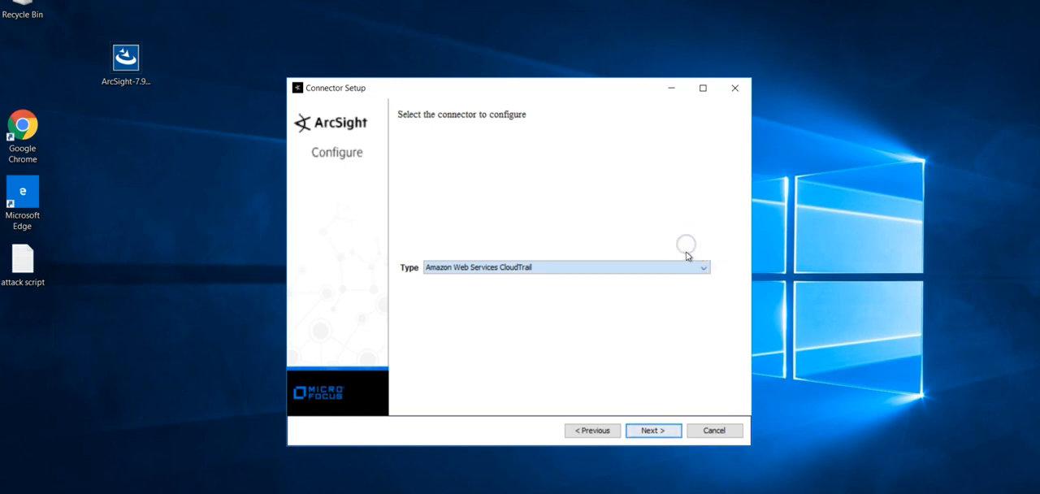
Choose Syslog Daemon as the connector type and proceed to its parameter details.
left_click(703, 268)
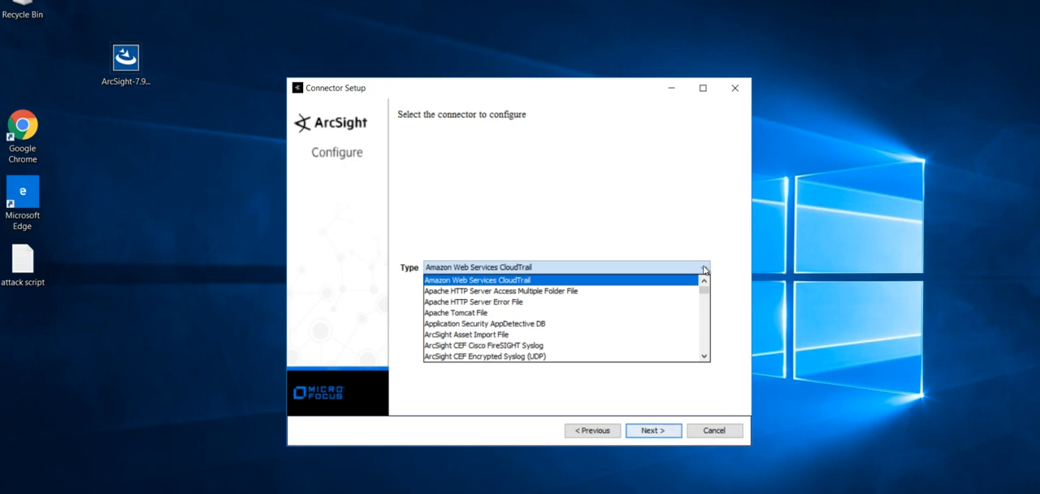
type("sys")
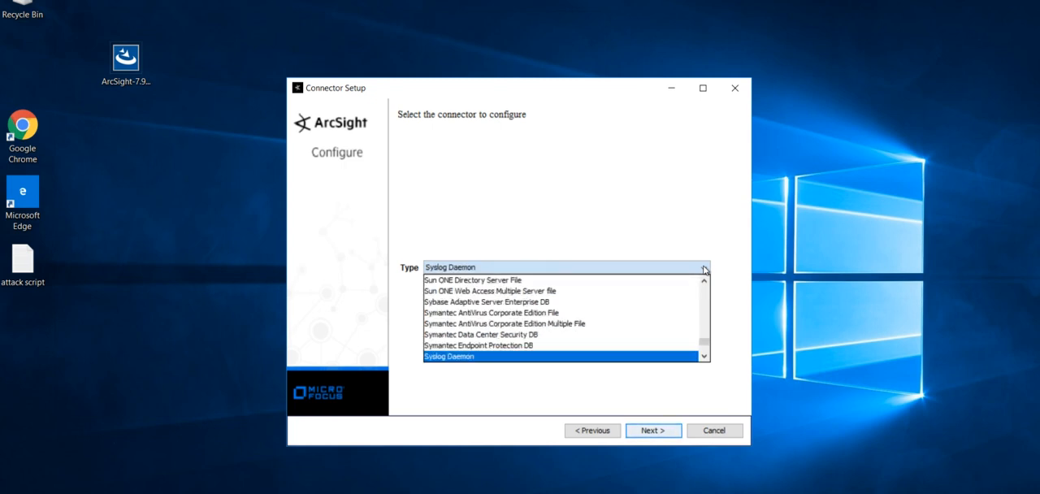
left_click(582, 356)
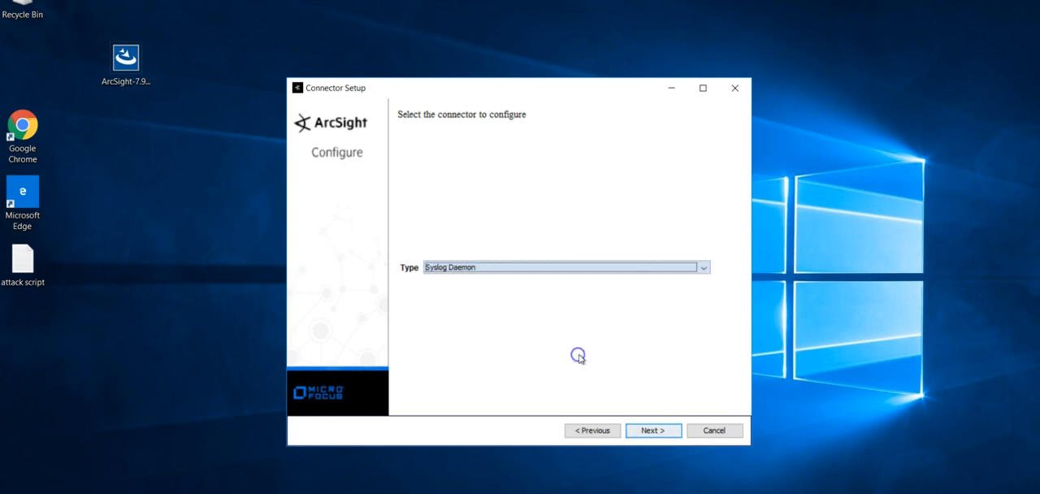
left_click(653, 430)
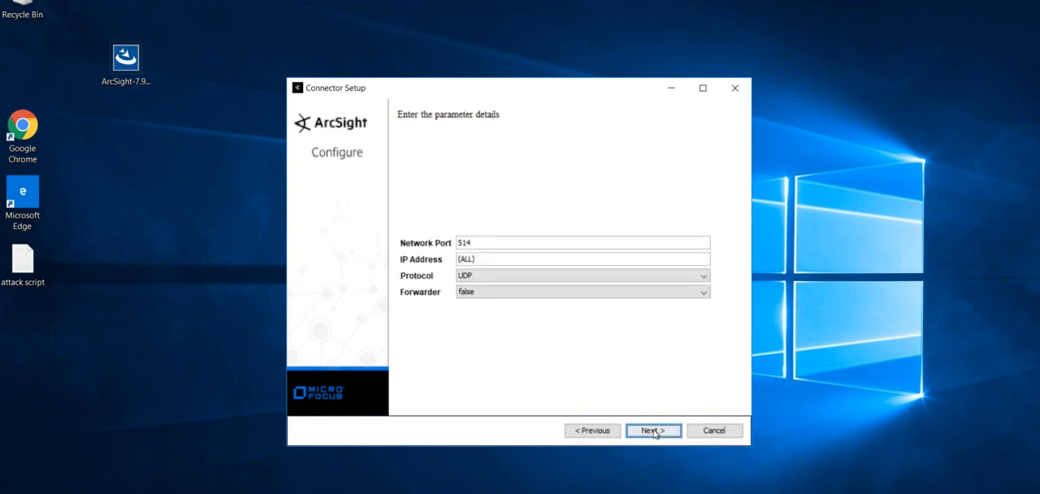
Set the Syslog Daemon connector's network port to 515.
left_click(480, 242)
key("BackSpace")
type("5")
left_click(522, 346)
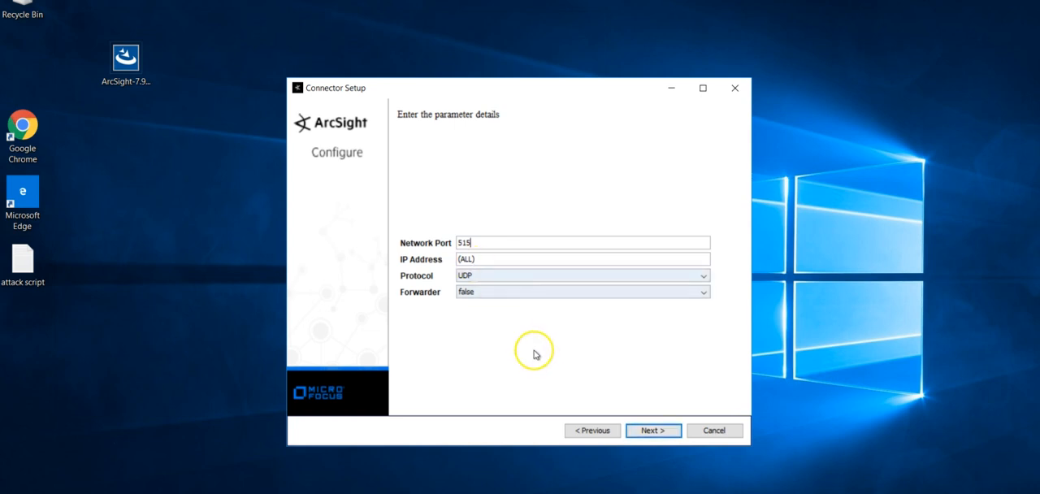
Switch to the Administrator Command Prompt window.
key("alt+Tab")
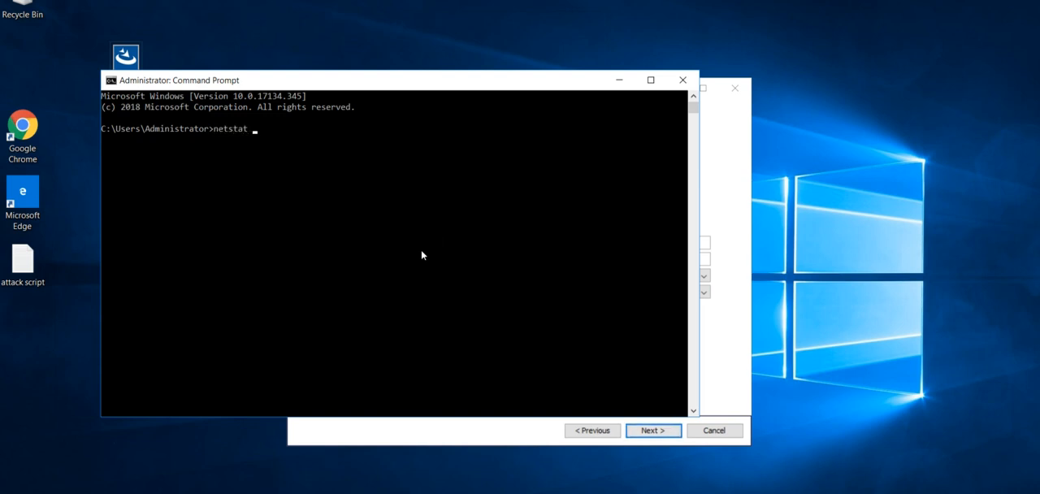
Check for network connections on port 514 by running "netstat -an | findstr 514".
type("n|")
key("BackSpace")
type("| findstr 514")
key("Return")
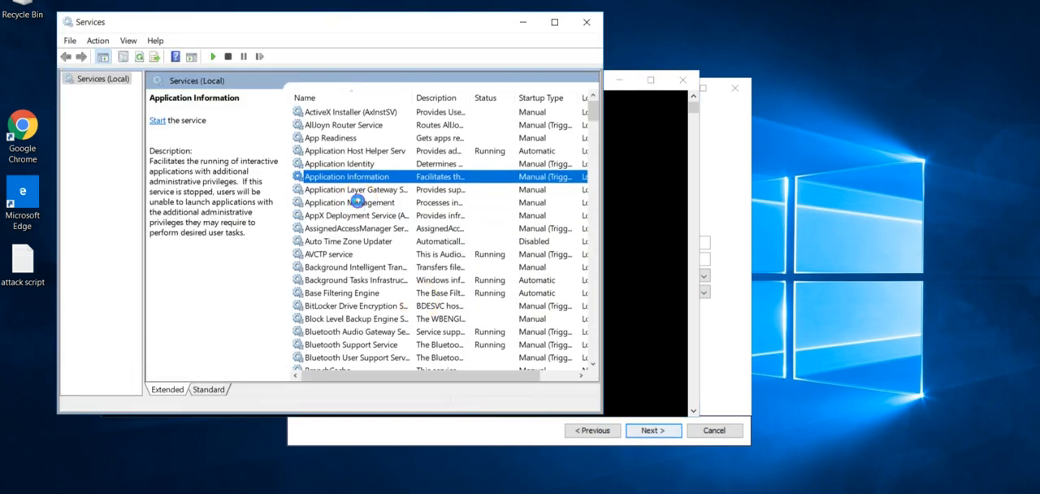
Check the start of the Windows services list for an ArcSight connector service, and minimize the Services window.
left_click(353, 202)
left_click(340, 112)
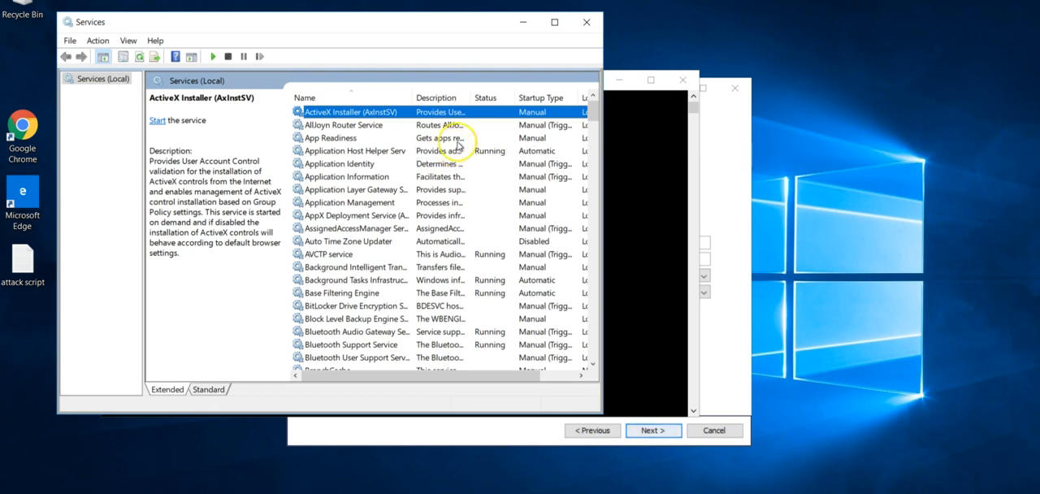
left_click(530, 24)
View the connector folders inside ArcSightSmartConnectors on the C: drive, and minimize the folder and Command Prompt windows to return to Connector Setup.
left_click(363, 492)
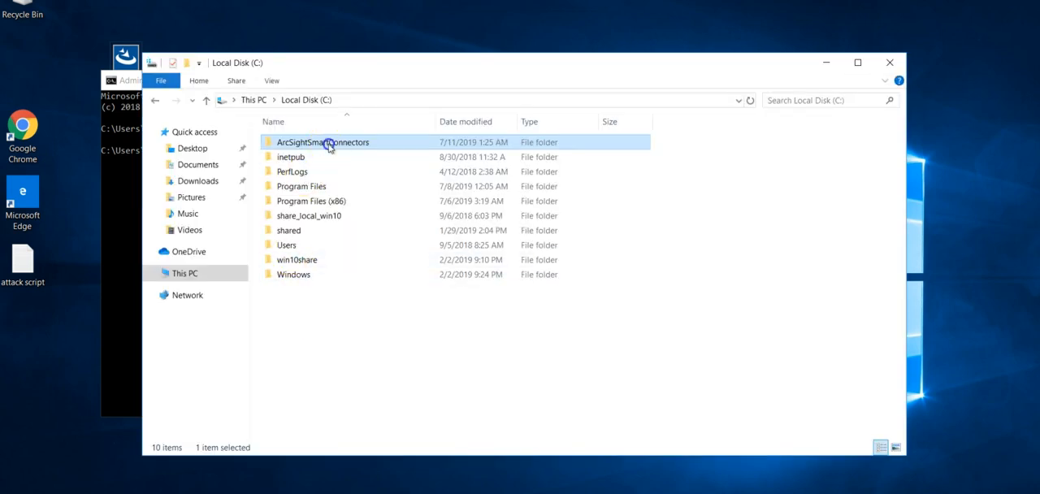
double_click(327, 146)
left_click(327, 146)
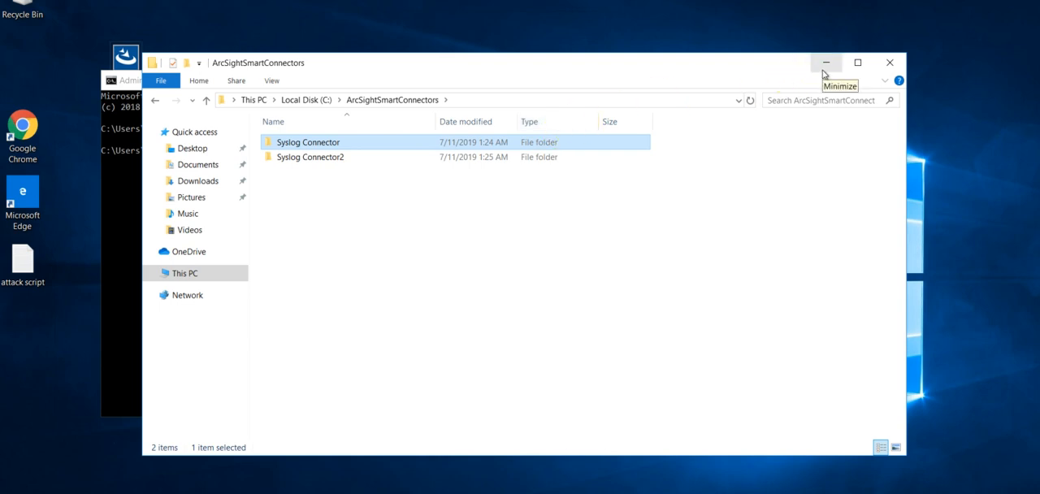
left_click(826, 64)
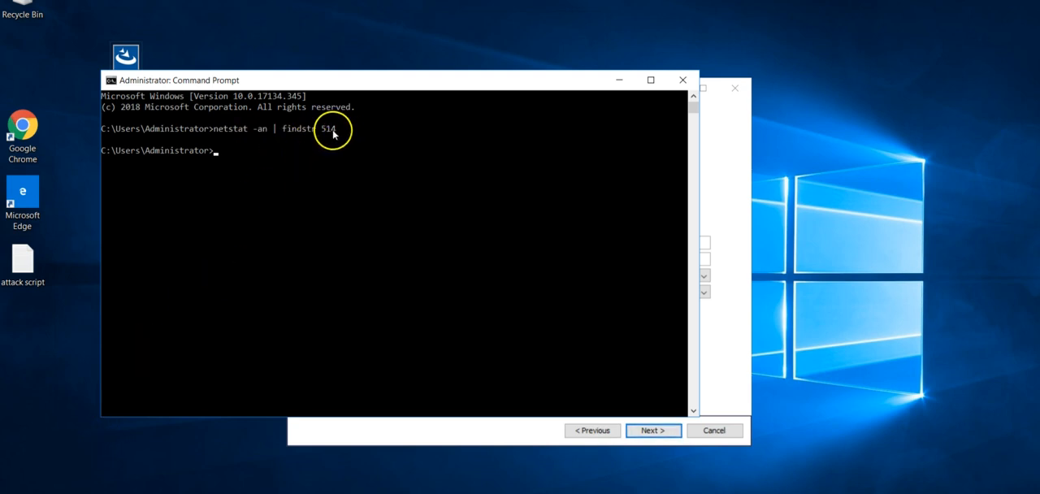
left_click(619, 79)
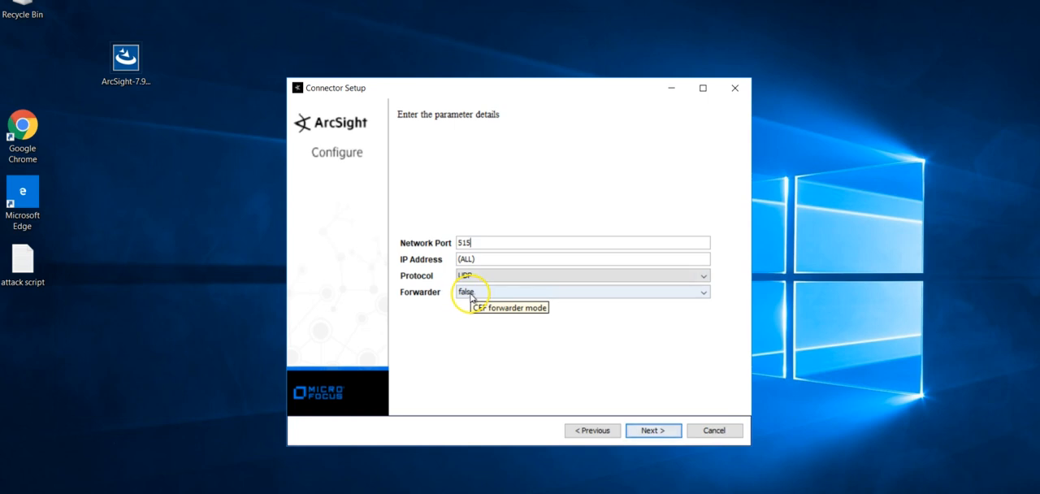
Try the Forwarder options, leave Forwarder set to false, and submit the Syslog Daemon parameters for verification.
left_click(471, 296)
left_click(471, 296)
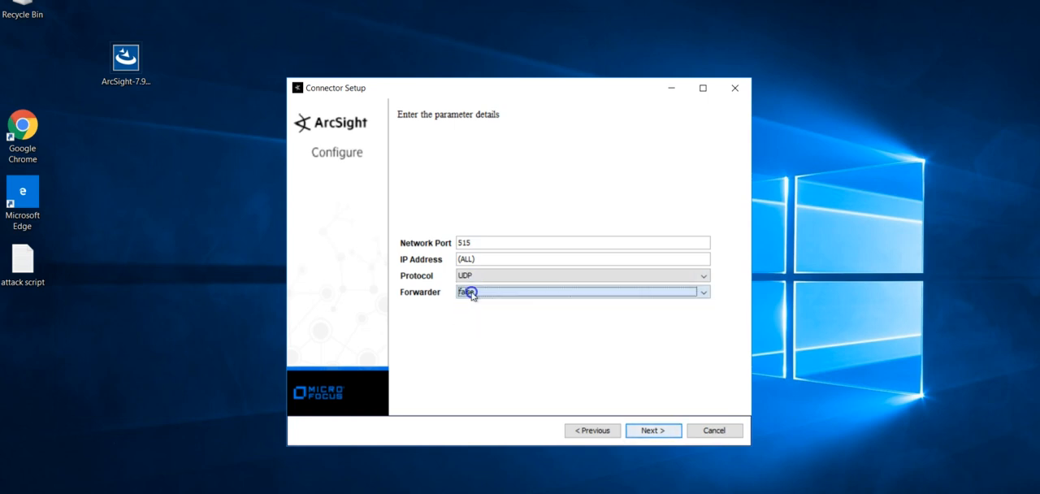
left_click(471, 296)
left_click(472, 302)
left_click(474, 294)
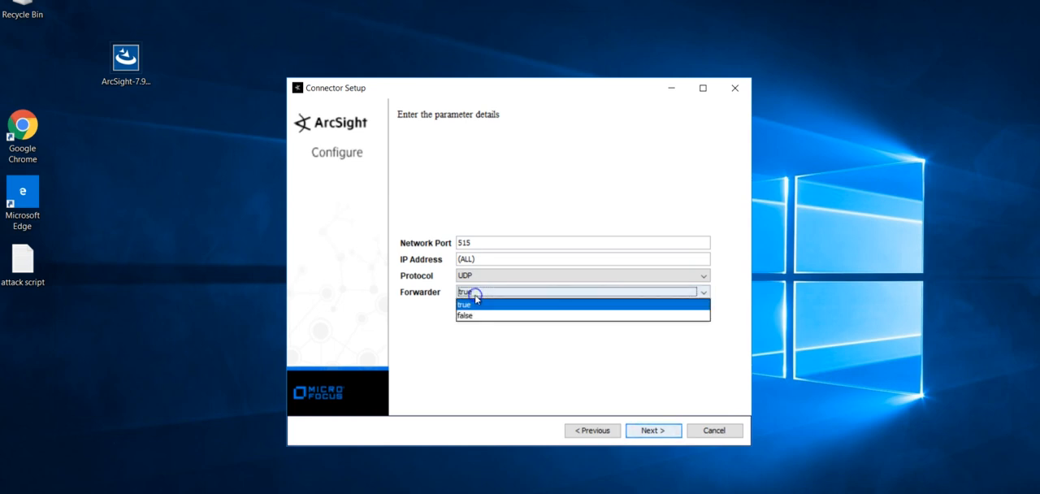
left_click(469, 316)
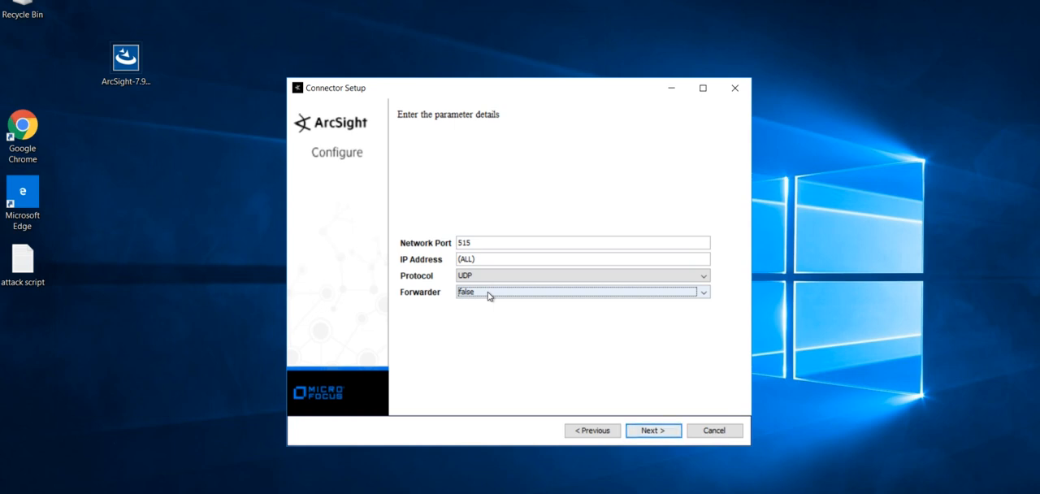
left_click(654, 431)
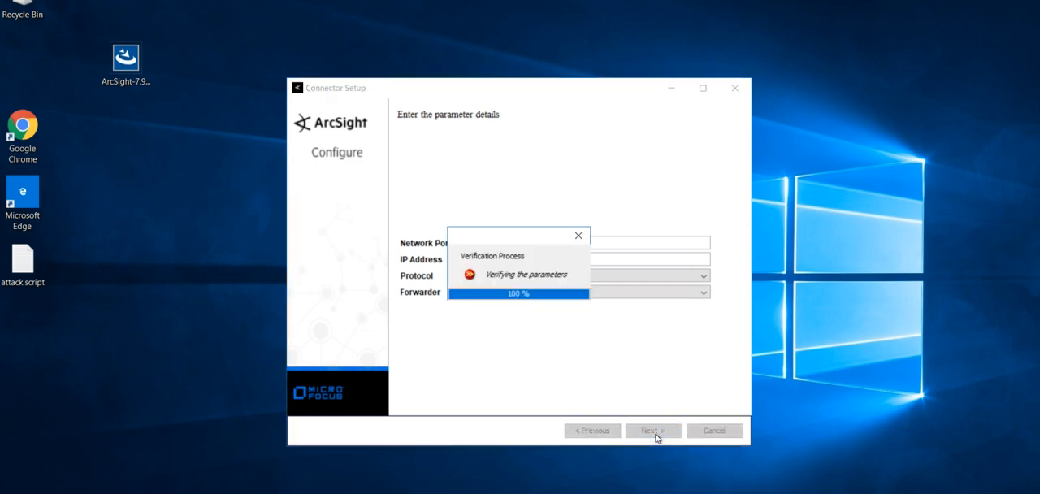